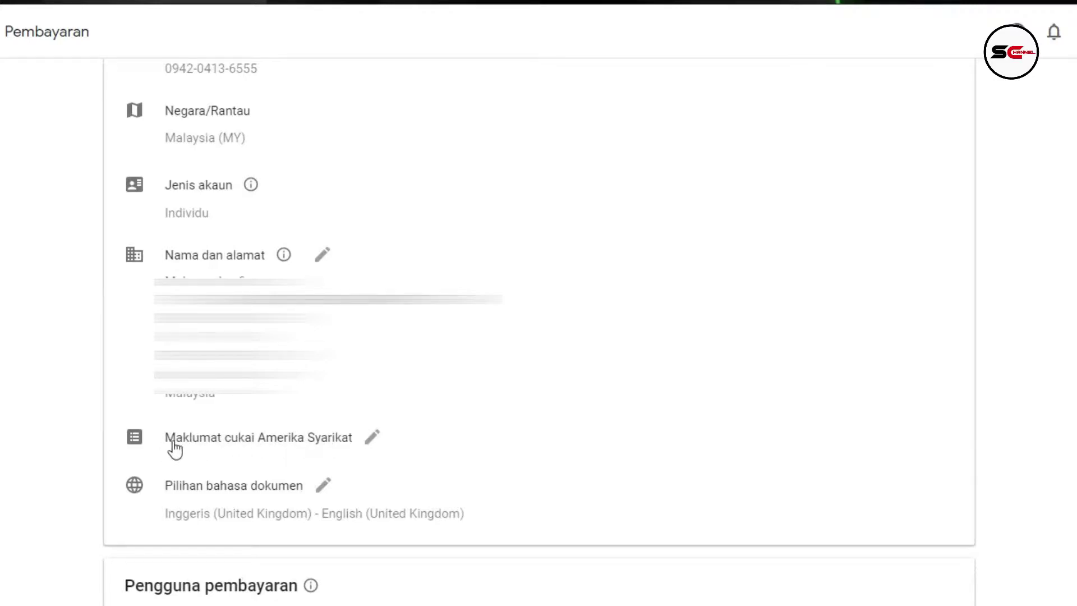
Open the Urus maklumat cukai page from the US tax information (Maklumat cukai Amerika Syarikat) entry.
left_click(371, 438)
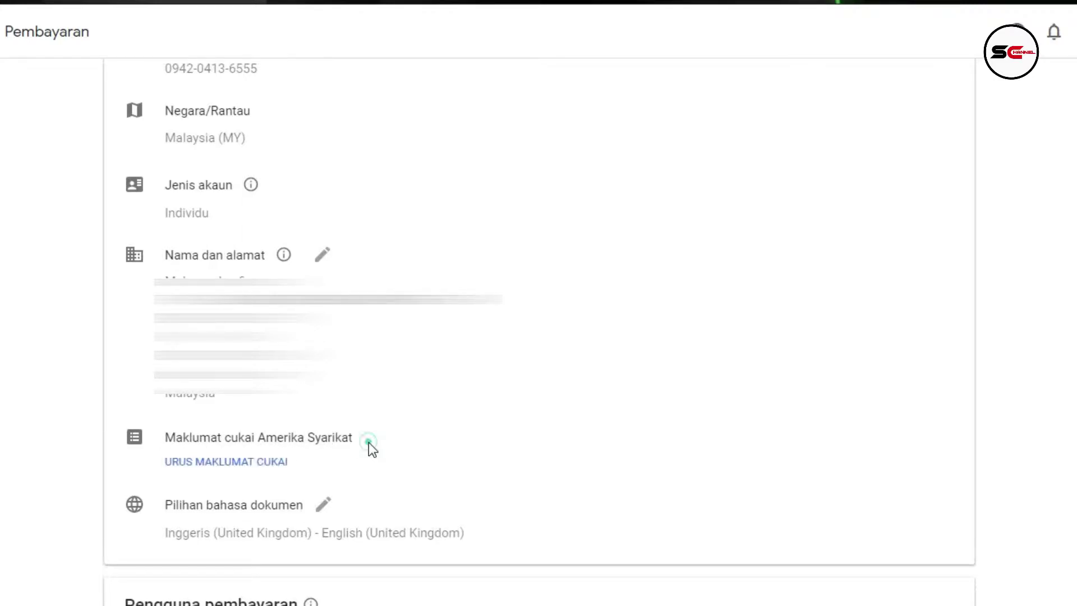
left_click(247, 463)
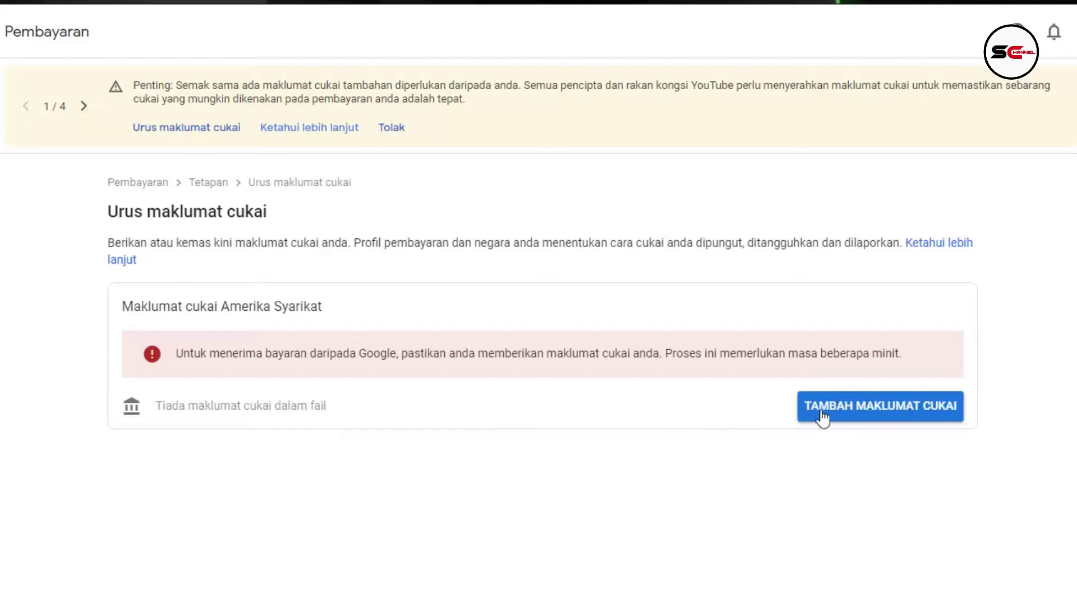
Start adding tax information with TAMBAH MAKLUMAT CUKAI, re-verifying with the account password.
left_click(868, 412)
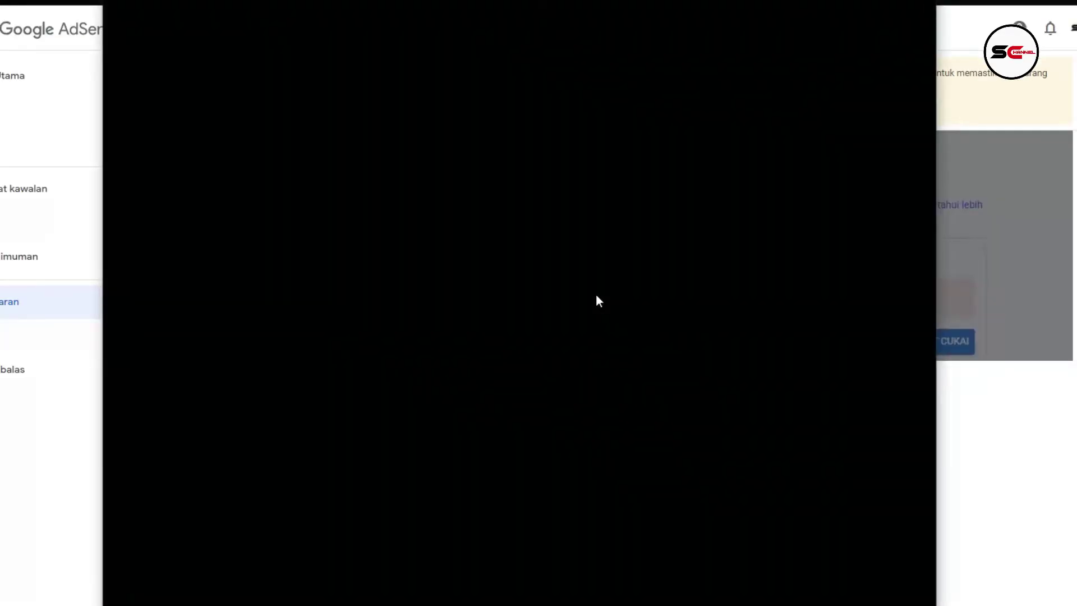
key("ctrl+v")
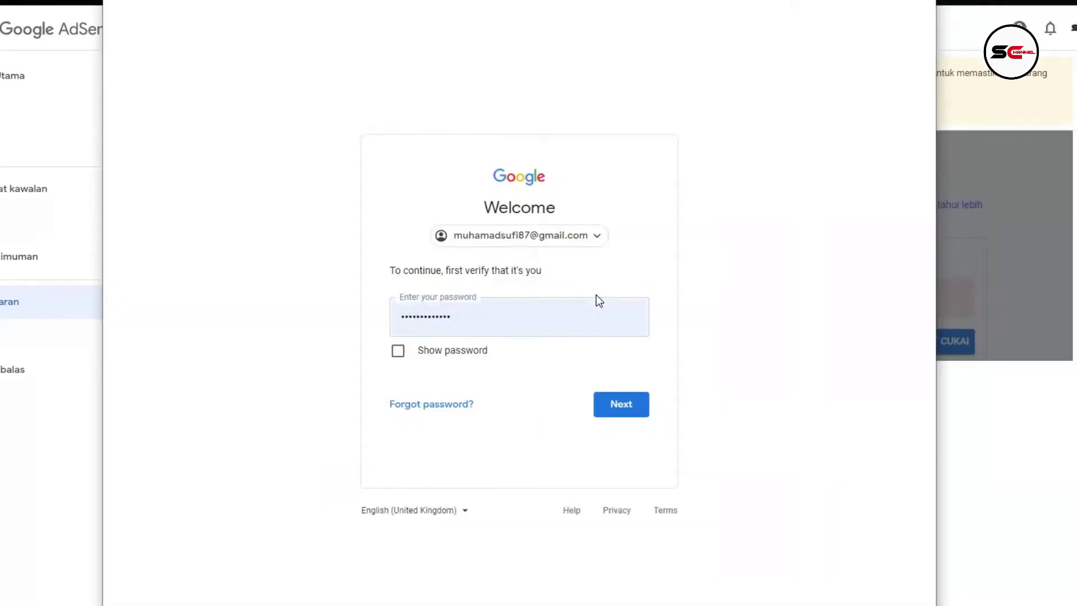
left_click(615, 409)
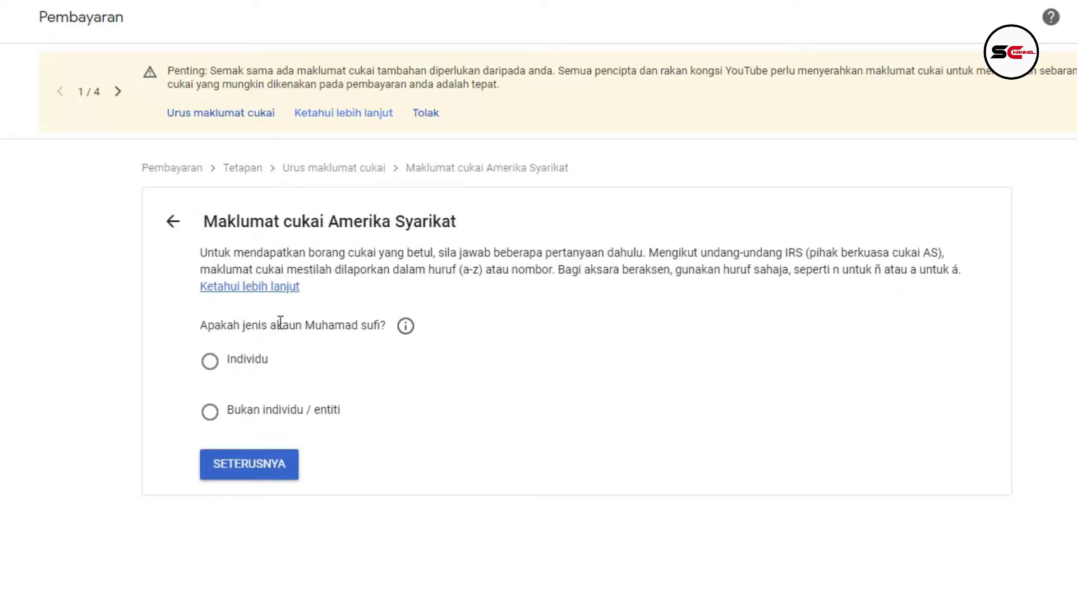
Declare the account type as Individu and continue.
left_click(211, 371)
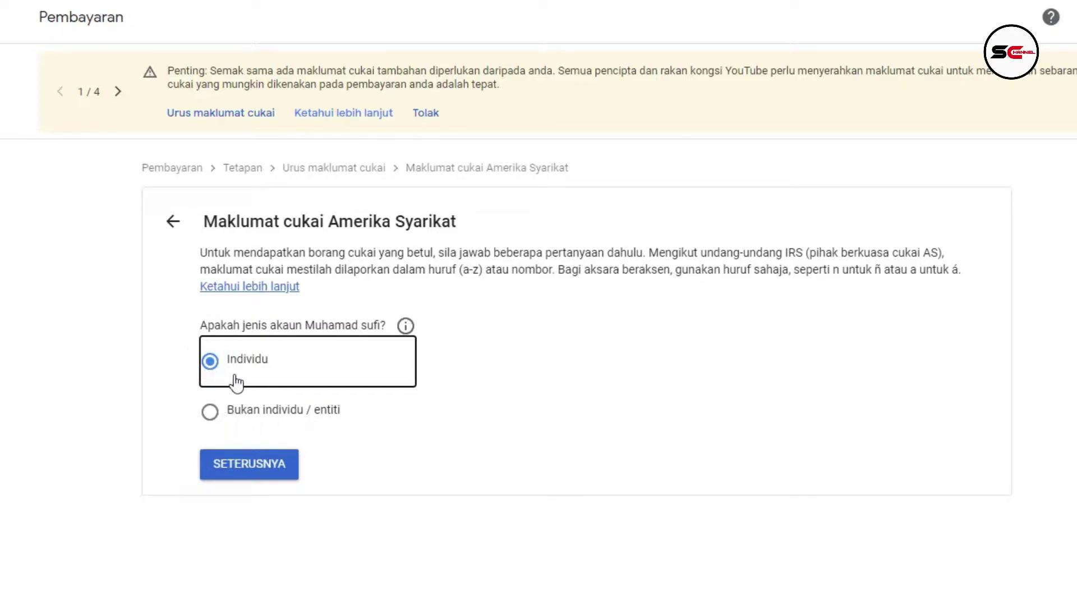
left_click(424, 457)
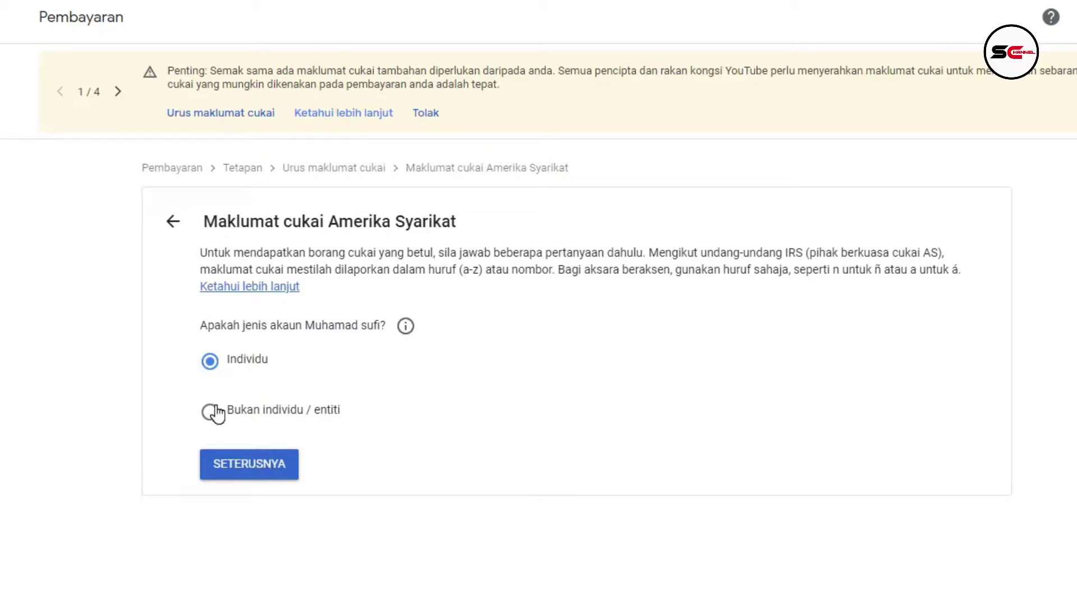
left_click(266, 470)
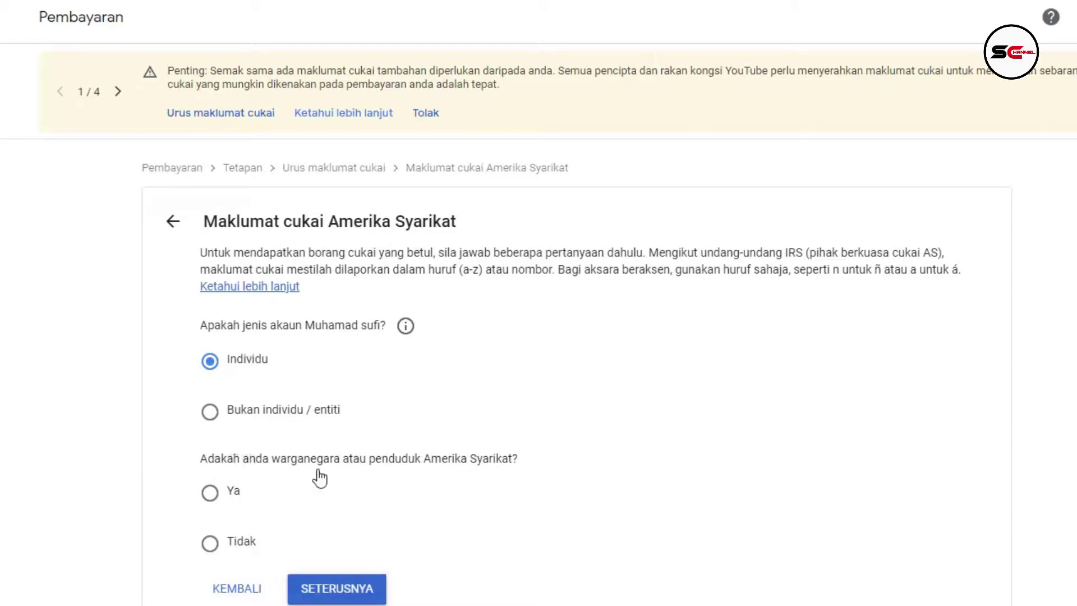
Answer Tidak to US citizenship or residence and start the W-8BEN form.
left_click(210, 544)
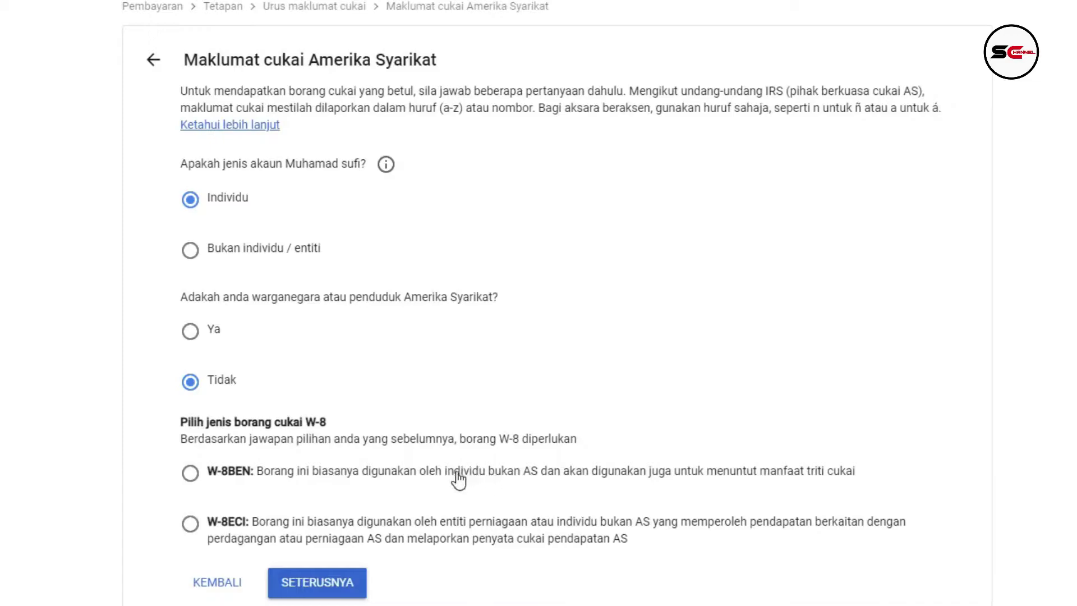
left_click(189, 480)
left_click(359, 585)
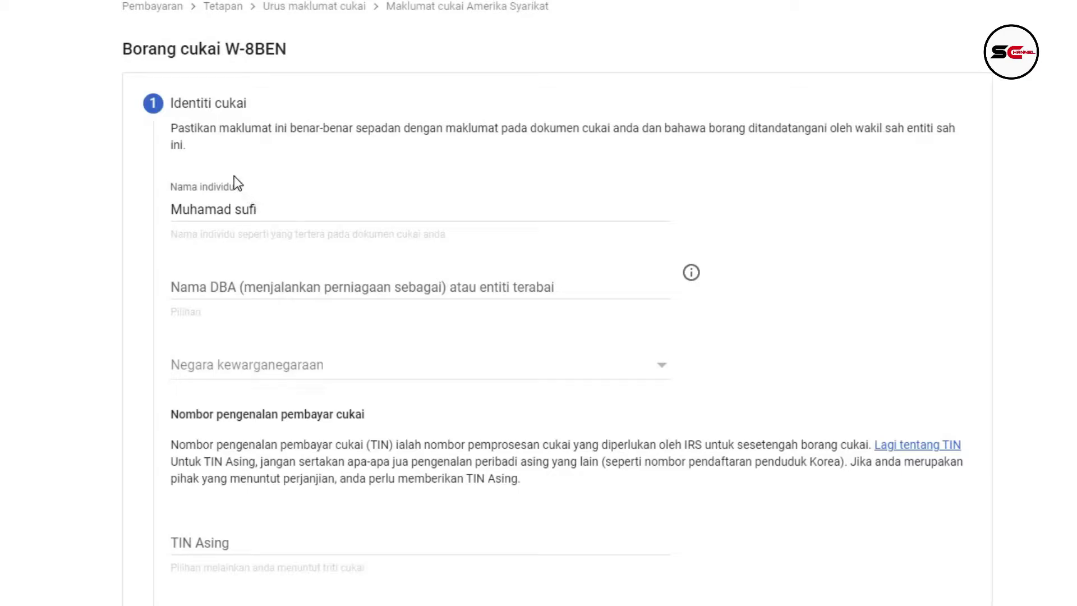
Correct the Nama individu field to the individual's full legal name.
left_click(276, 205)
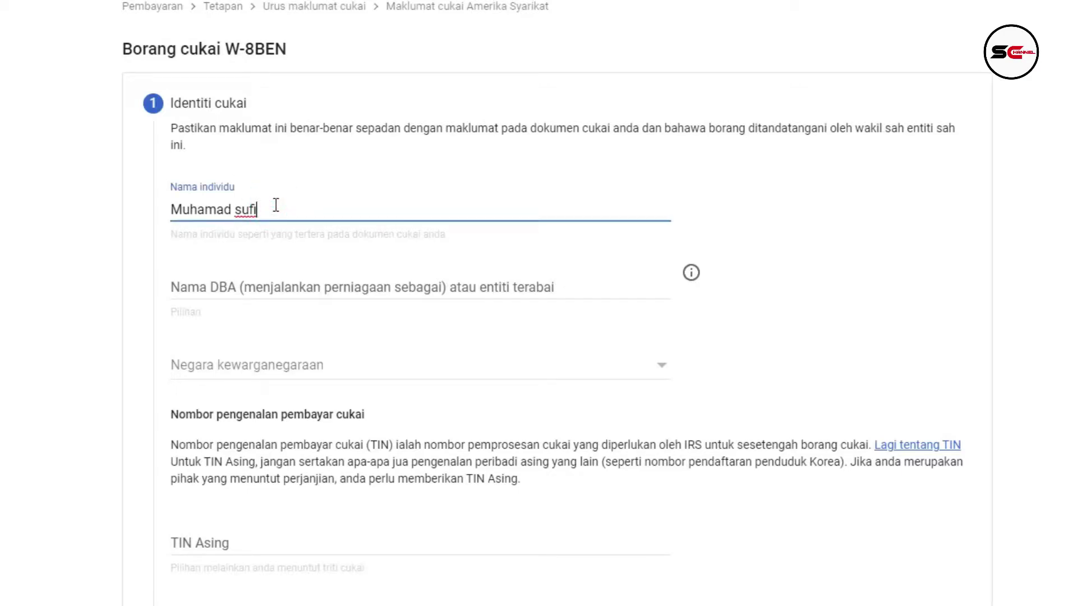
key("BackSpace")
key("BackSpace")
key("BackSpace")
key("BackSpace")
type("Sufi bin")
key("BackSpace")
key("BackSpace")
type("Bin Bdul Hamid")
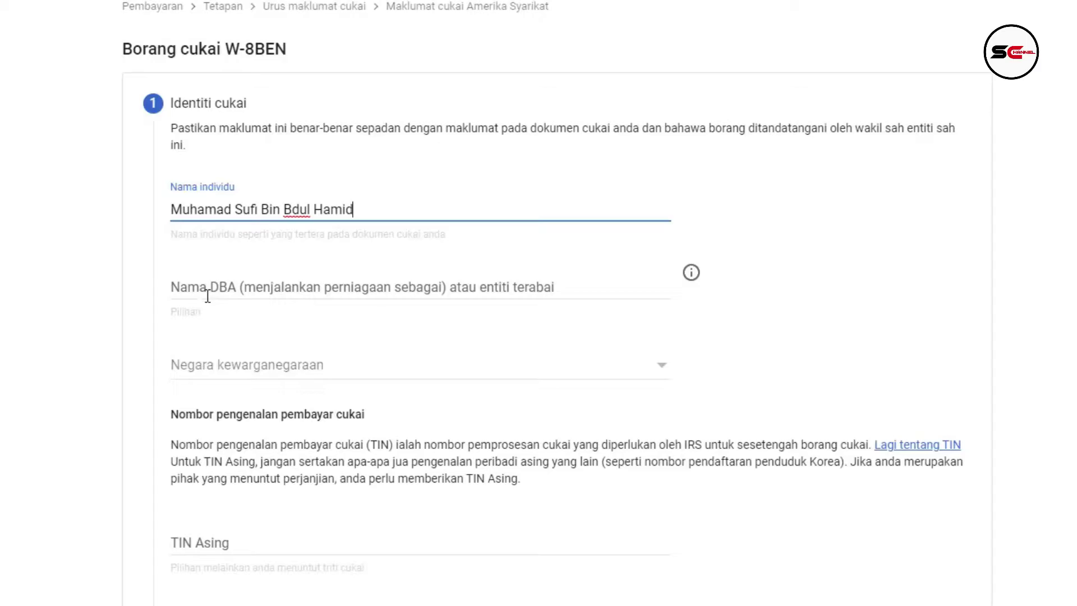
Set Negara kewarganegaraan to Malaysia and submit the Identiti cukai step.
left_click(664, 371)
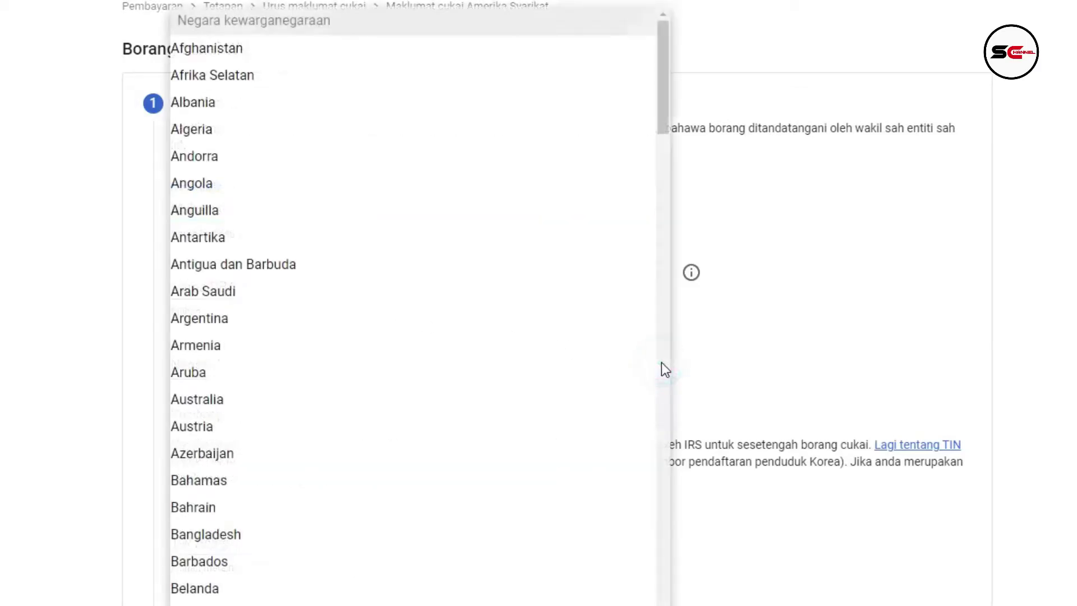
scroll(344, 356, "down", 10)
scroll(295, 370, "down", 20)
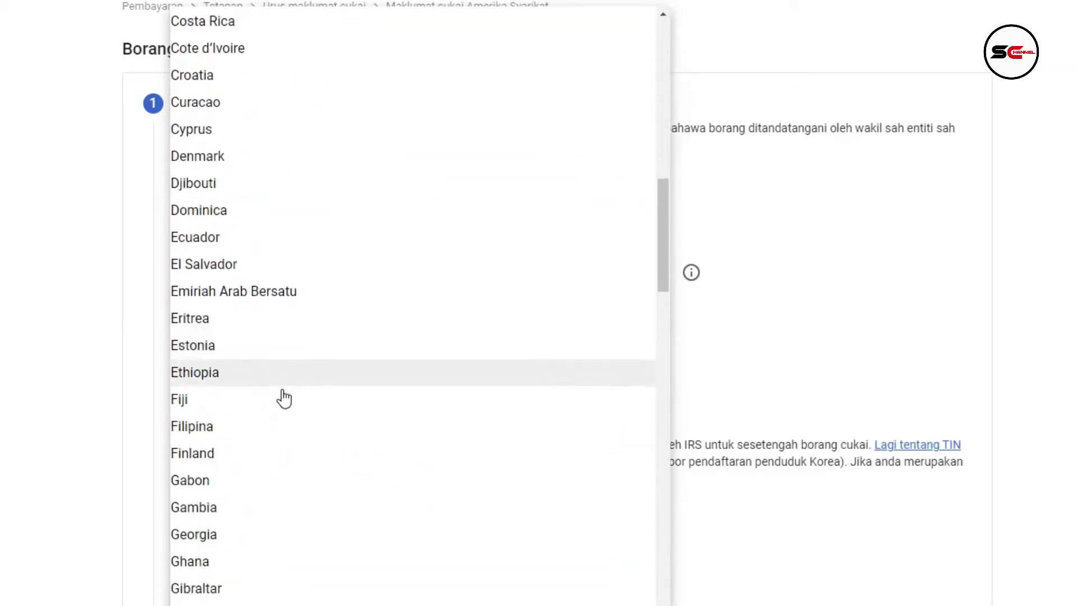
scroll(267, 421, "down", 6)
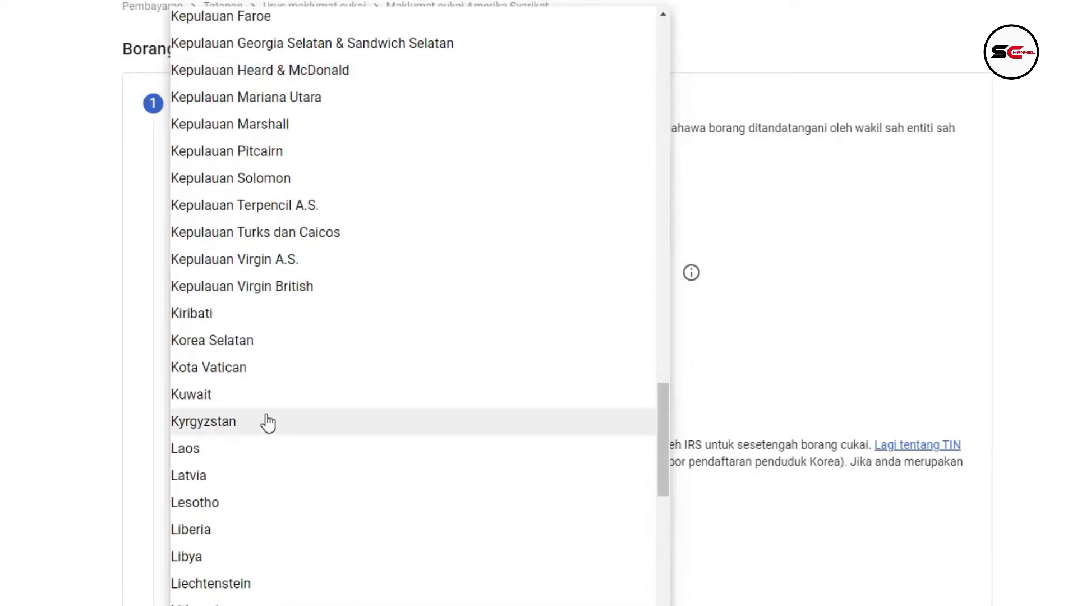
scroll(269, 465, "down", 1)
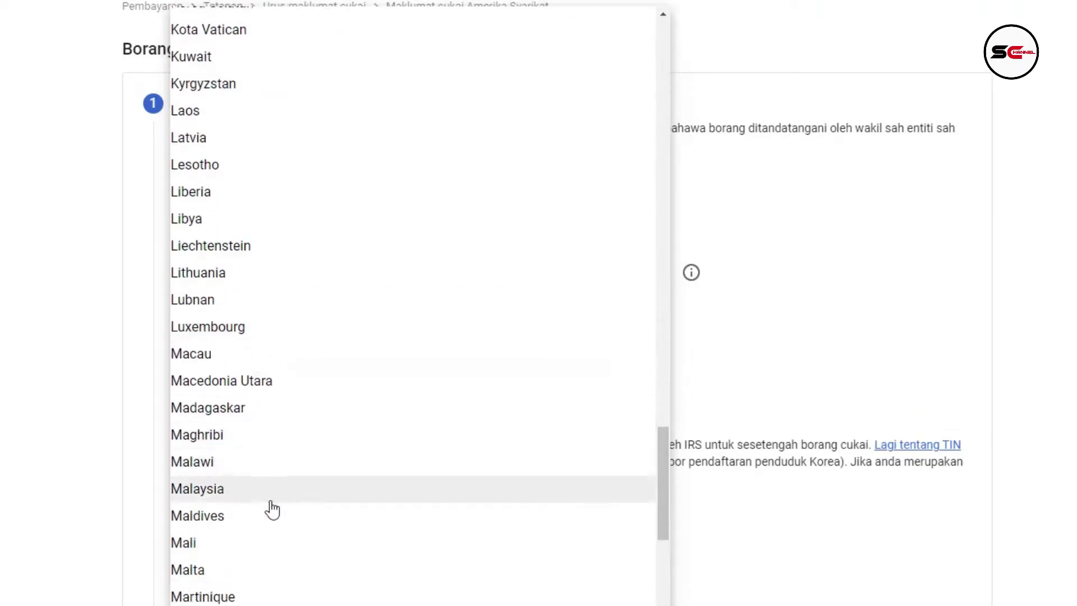
left_click(213, 489)
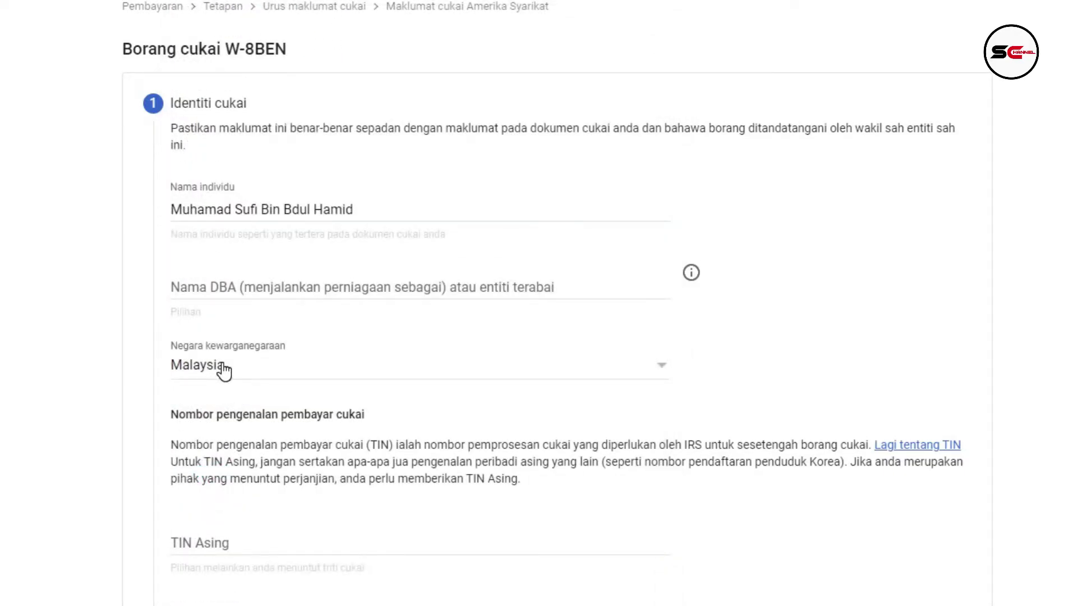
scroll(223, 370, "down", 4)
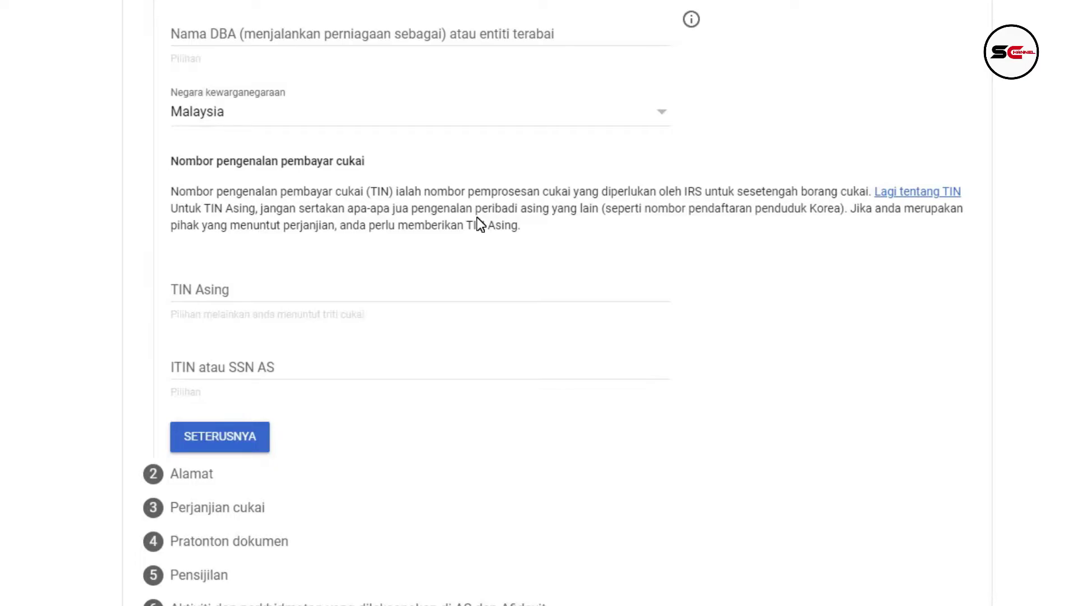
scroll(476, 224, "down", 1)
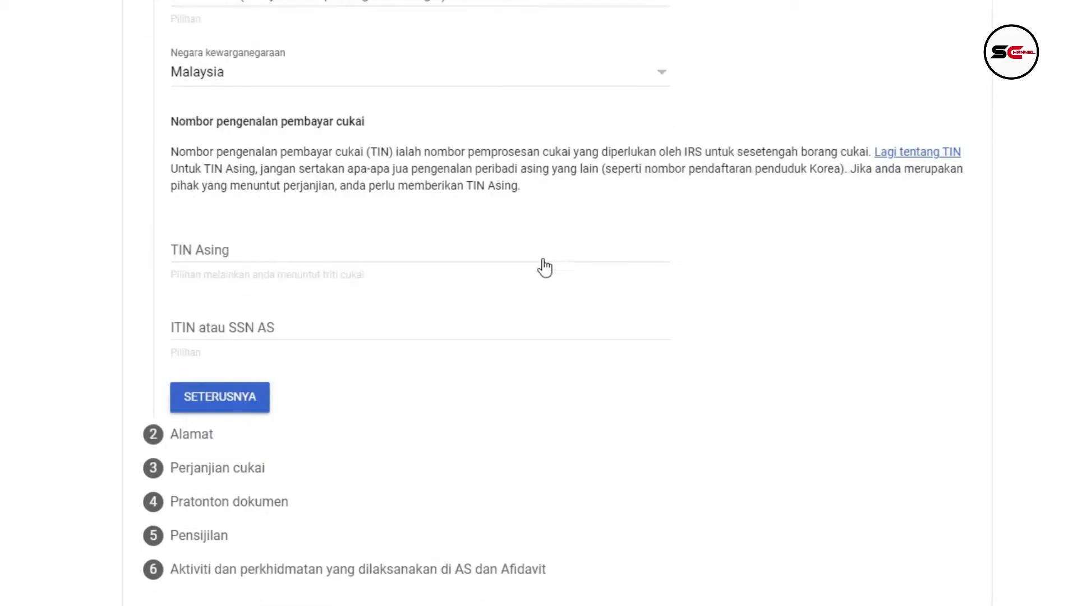
left_click(251, 398)
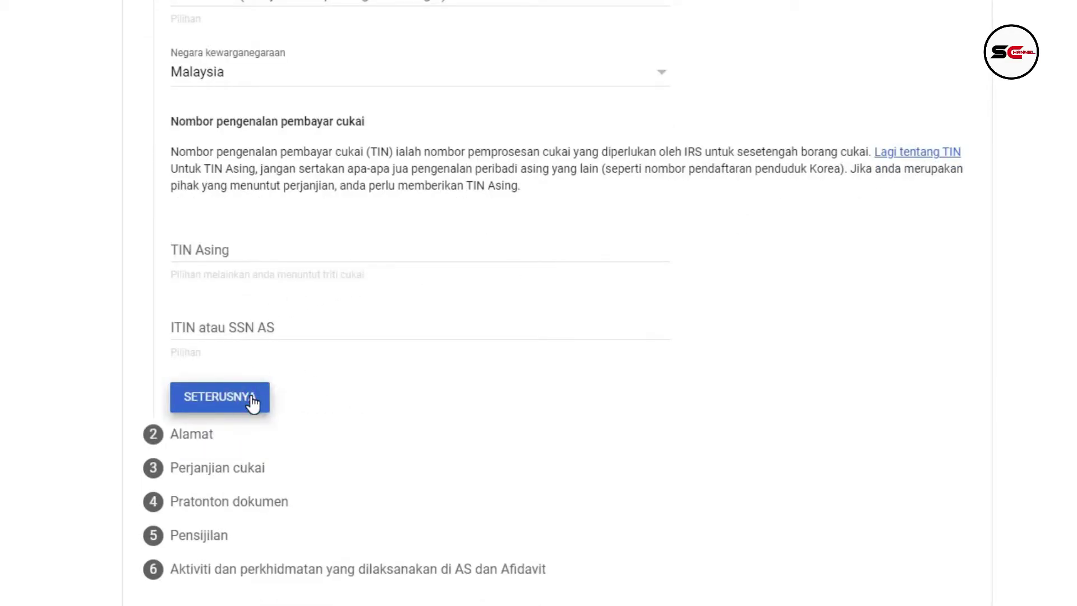
Fill in the Malaysian permanent residence address lines and continue to Perjanjian cukai.
scroll(363, 446, "up", 2)
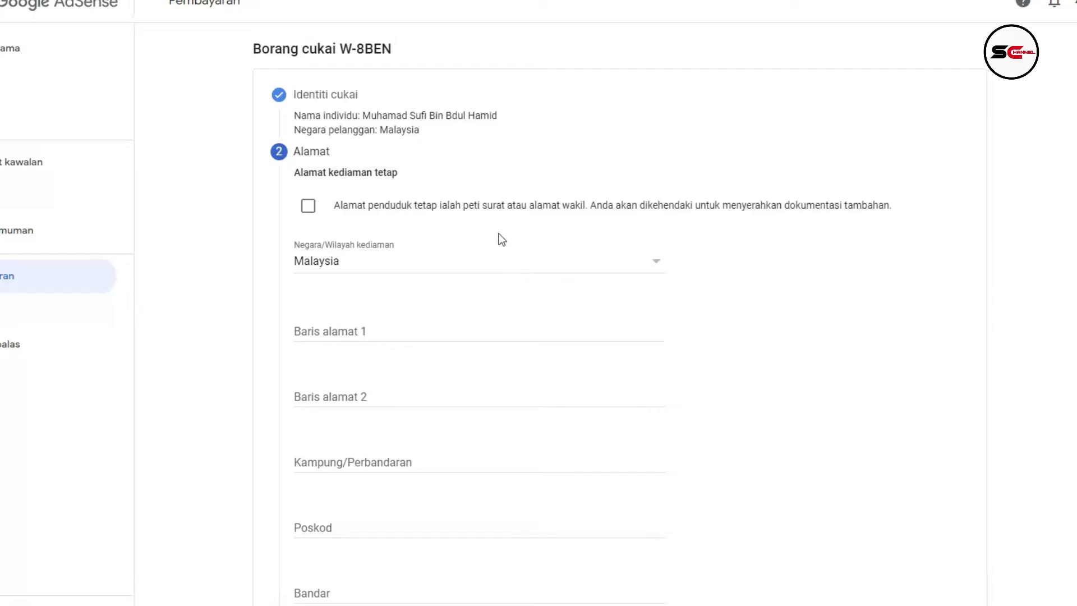
left_click(357, 330)
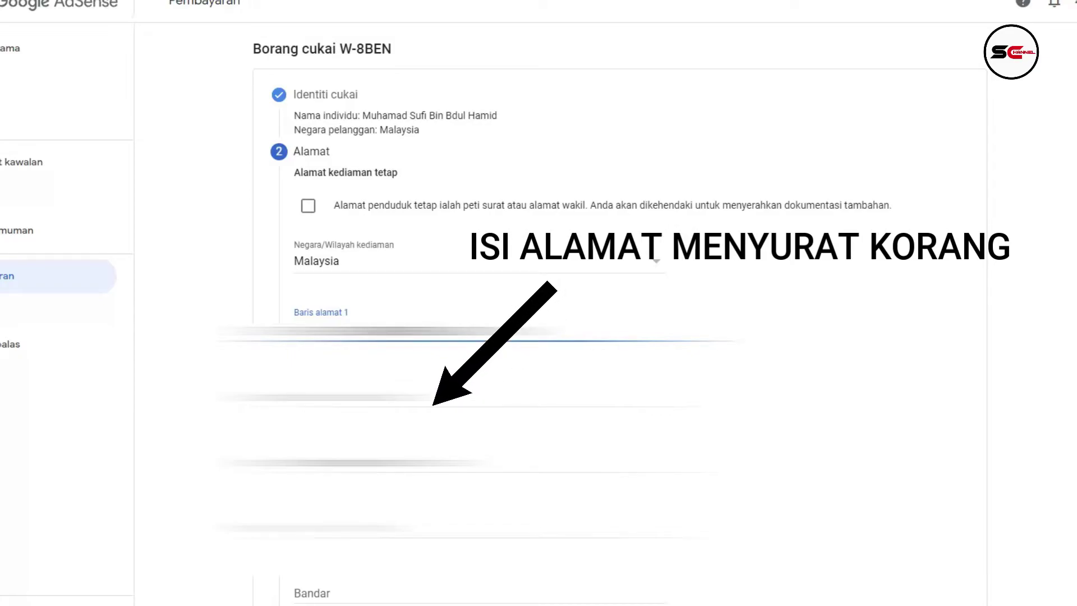
left_click(393, 399)
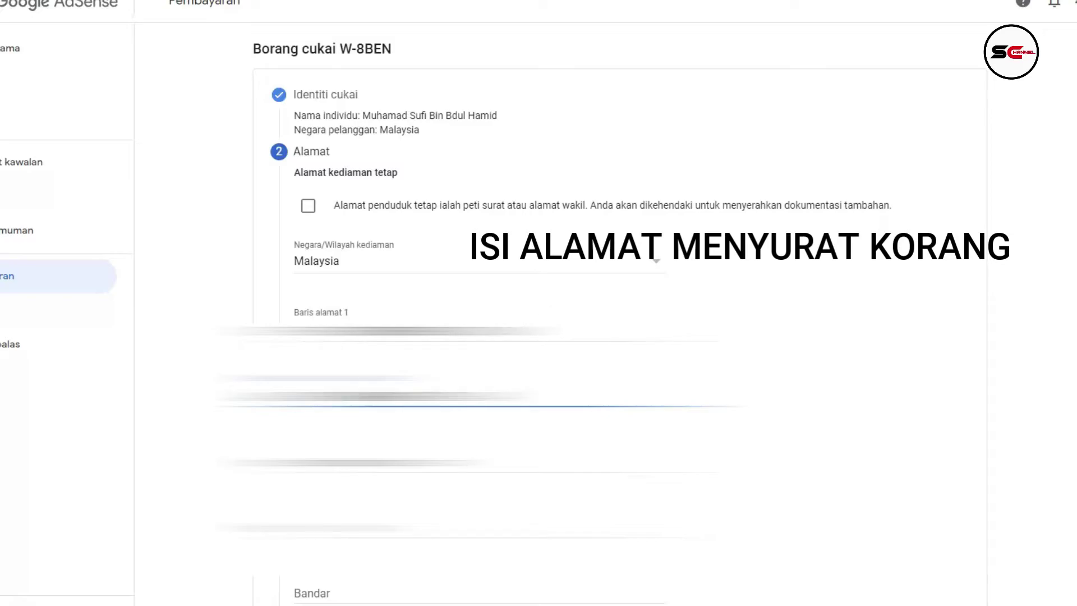
left_click(334, 361)
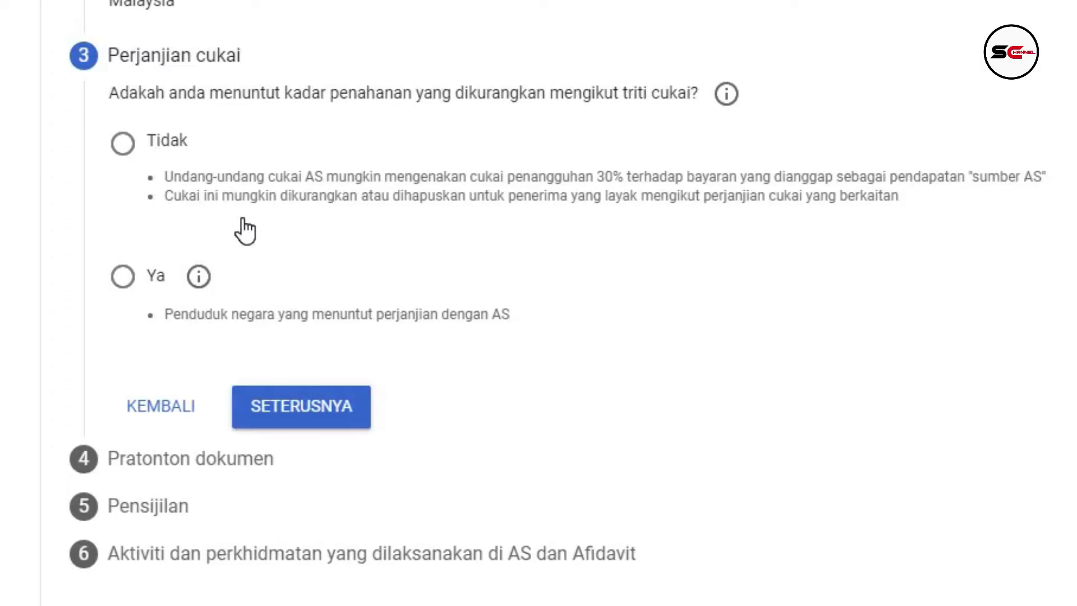
Read and close the treaty explanation, then answer Tidak to claiming a reduced treaty rate.
left_click(724, 96)
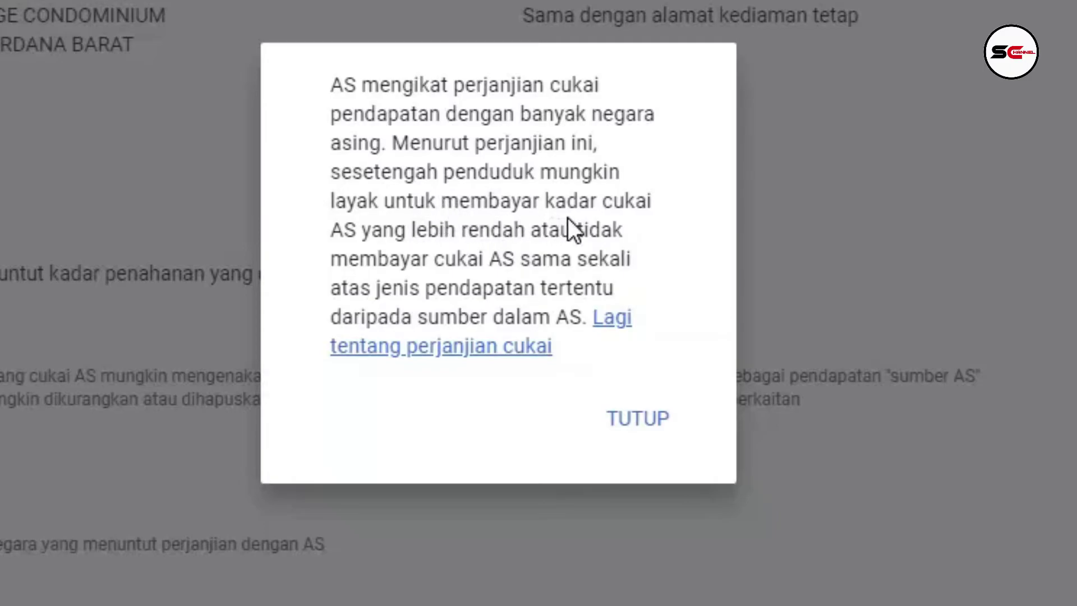
left_click(642, 422)
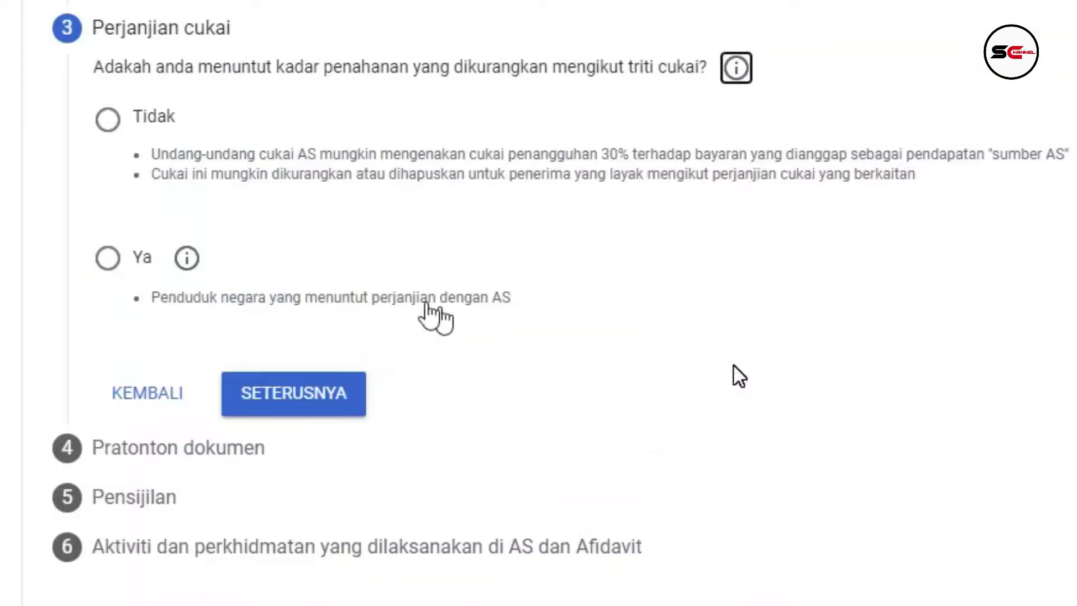
left_click(108, 119)
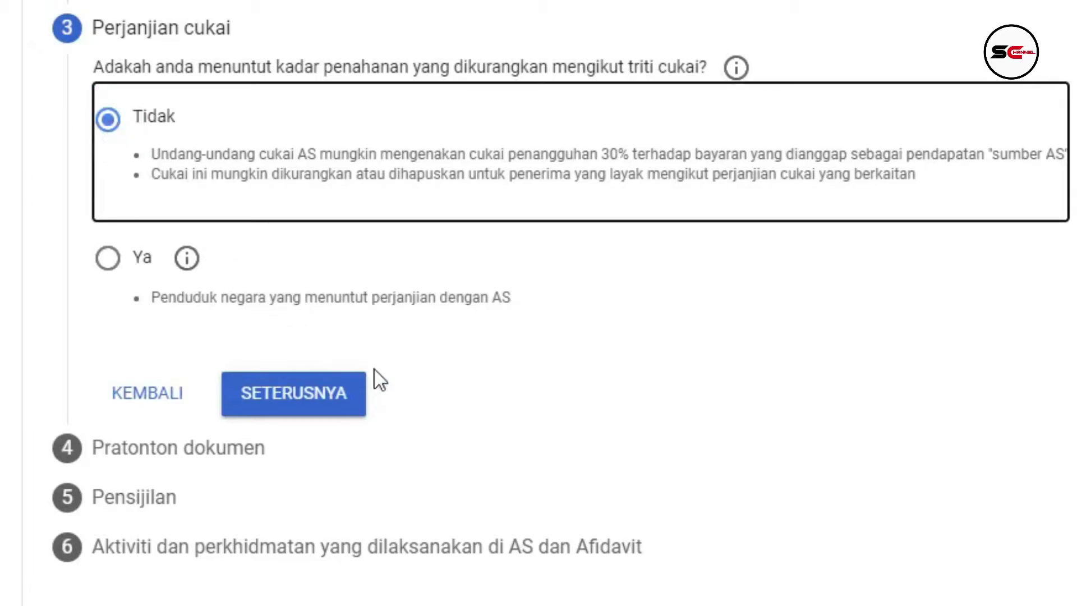
Review the 'Borang W-8BEN: Lalai' preview, tick the accuracy confirmation, and continue to certification.
left_click(327, 406)
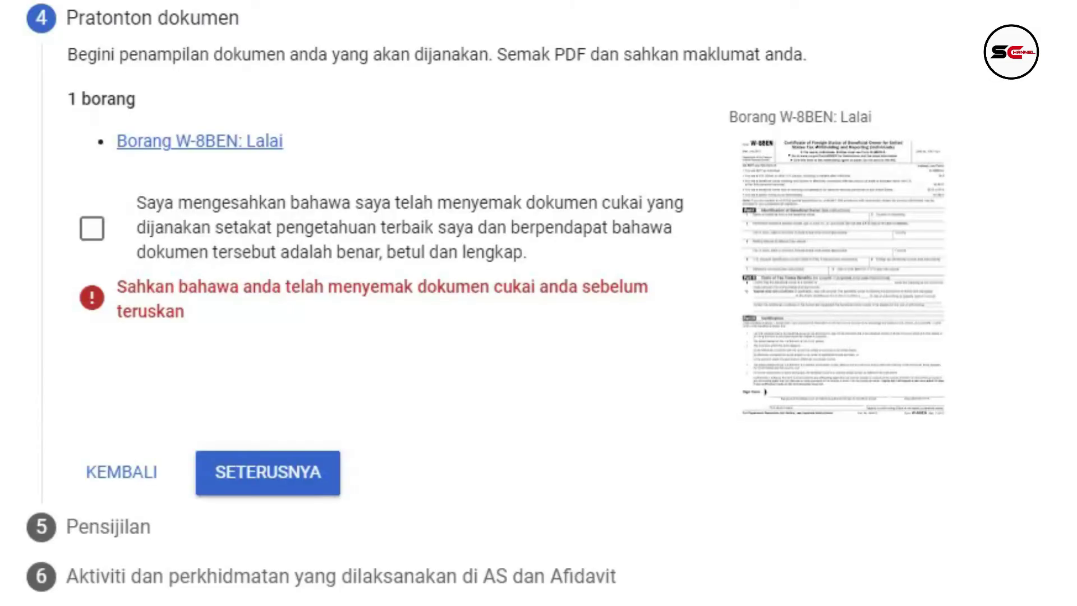
left_click(212, 137)
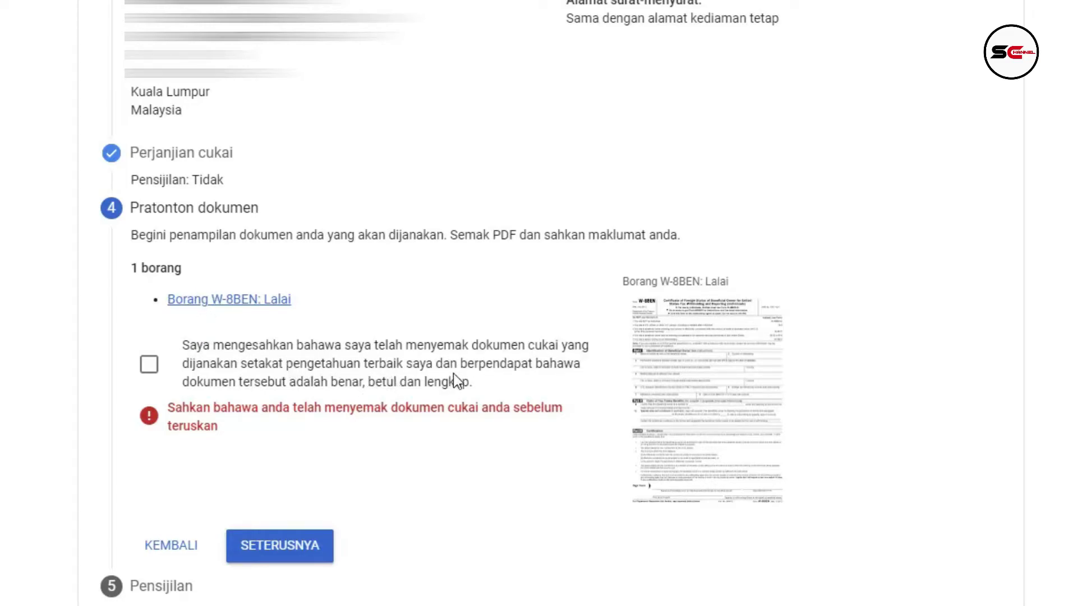
left_click(149, 367)
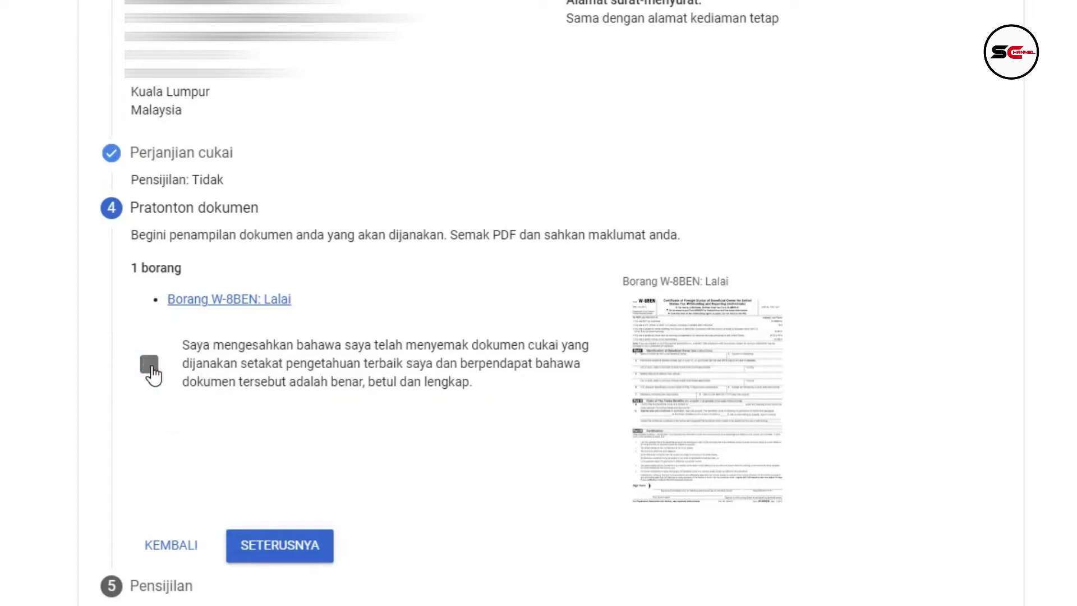
left_click(290, 556)
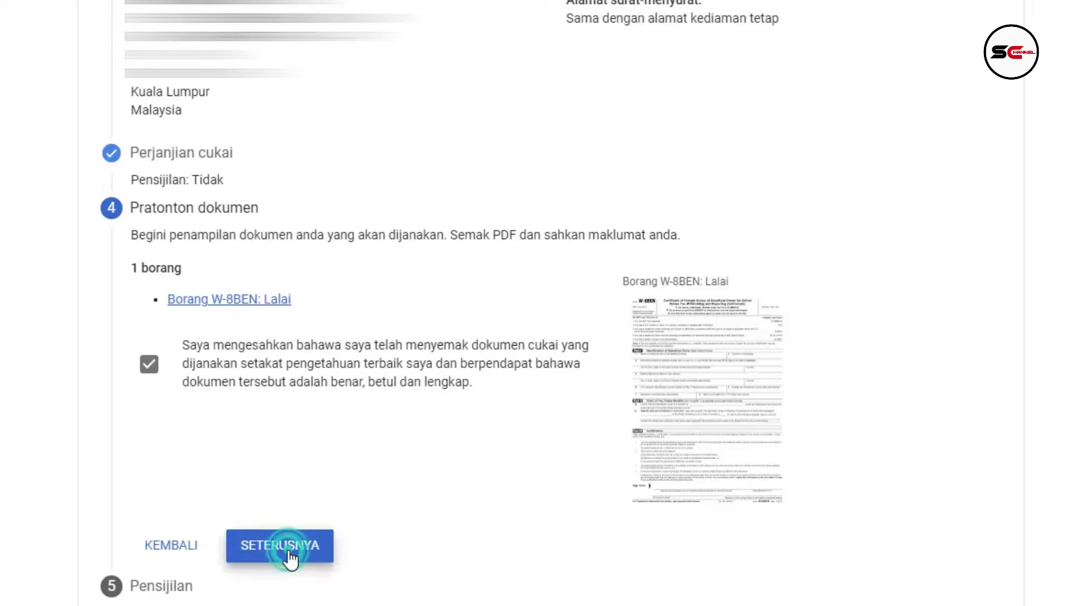
Sign Nama penuh sah with the holder's full legal name in capitals and choose 'Ya, saya orang yang disenaraikan'.
scroll(230, 280, "down", 2)
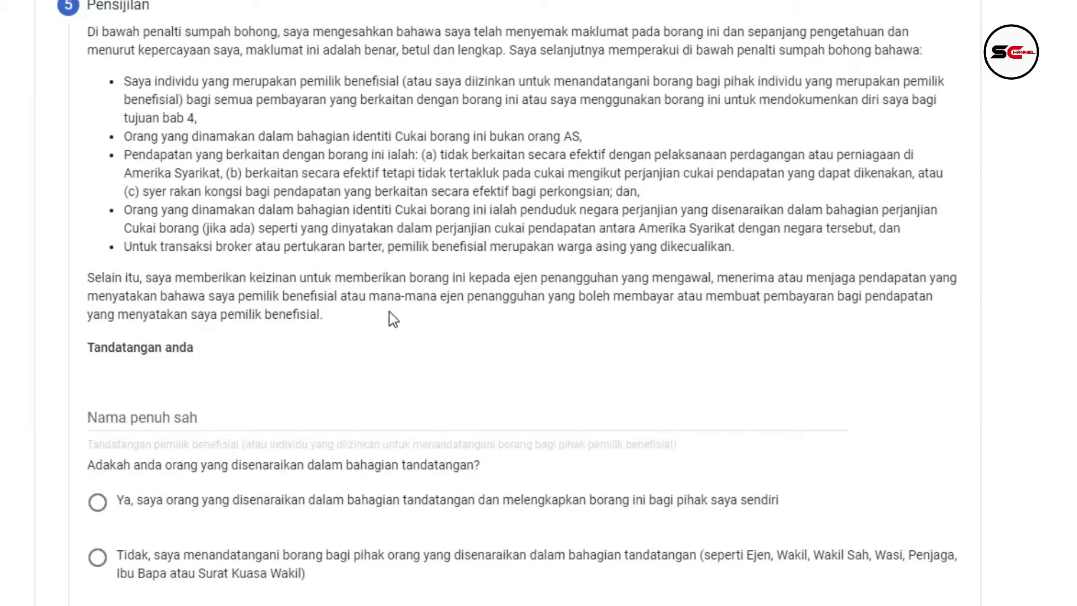
left_click(126, 414)
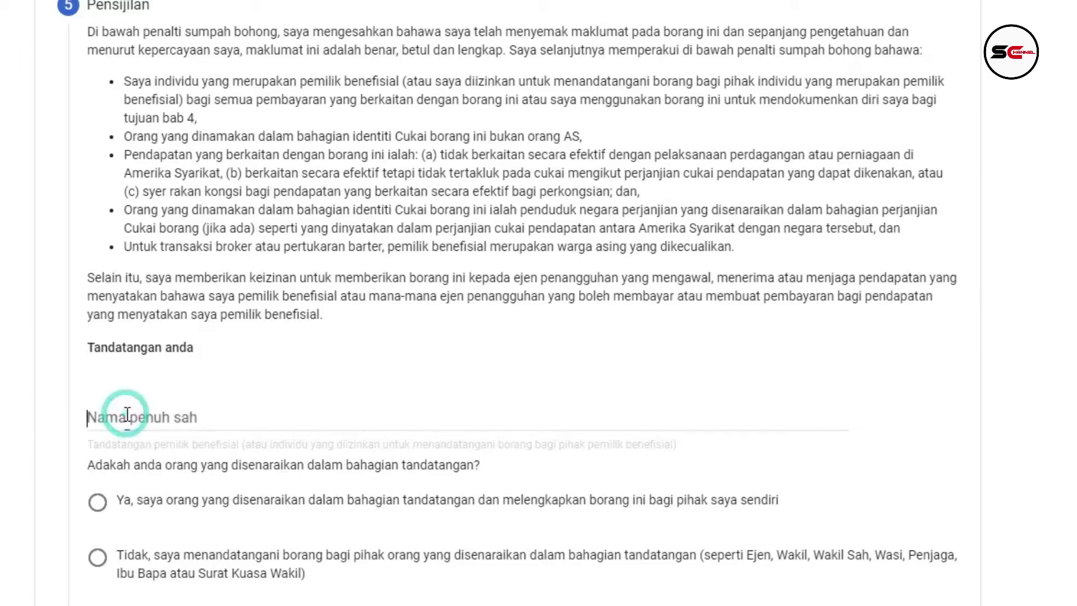
type("mu")
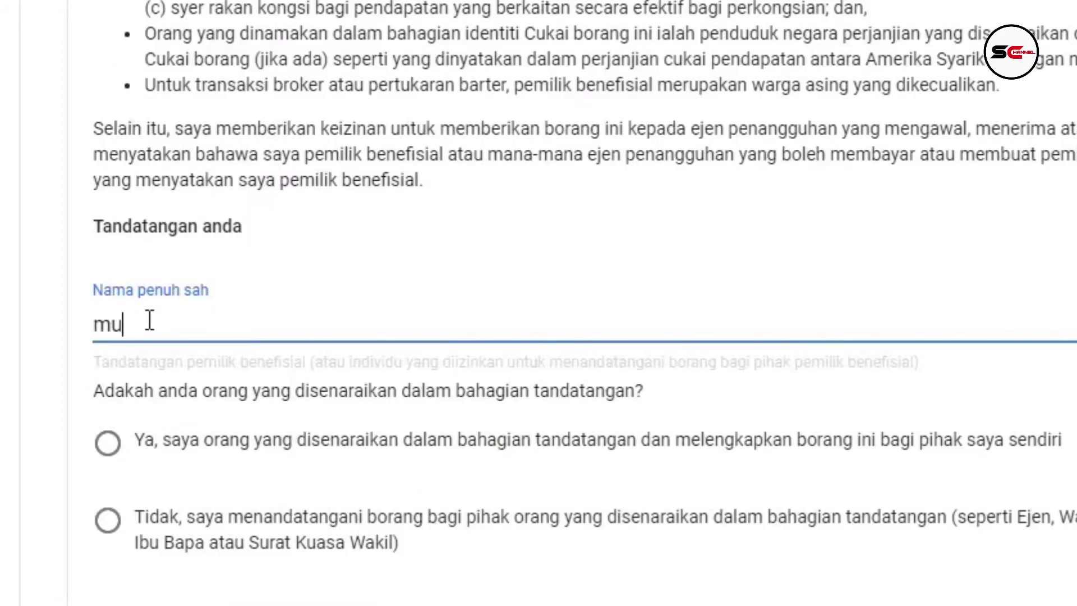
key("BackSpace")
key("BackSpace")
type("MUHAMAD SUF")
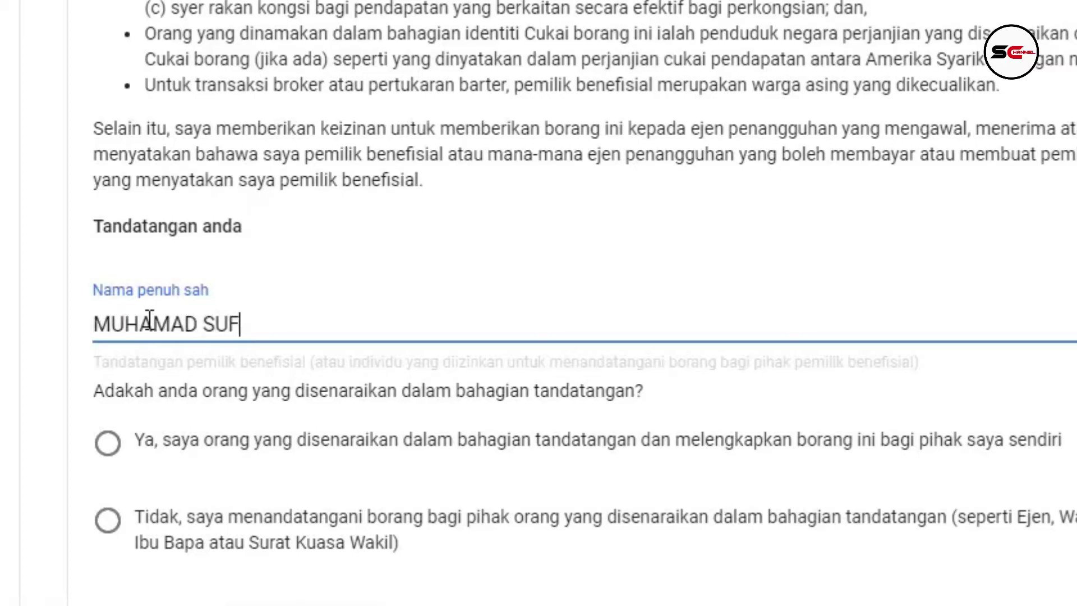
type("I BIN ABDUL HA")
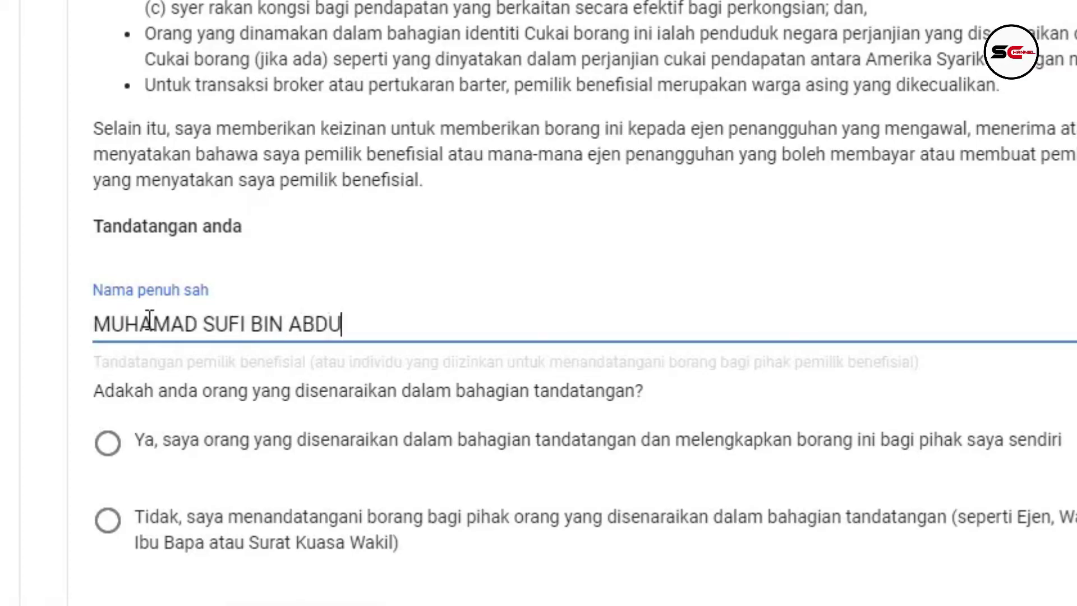
type("MID")
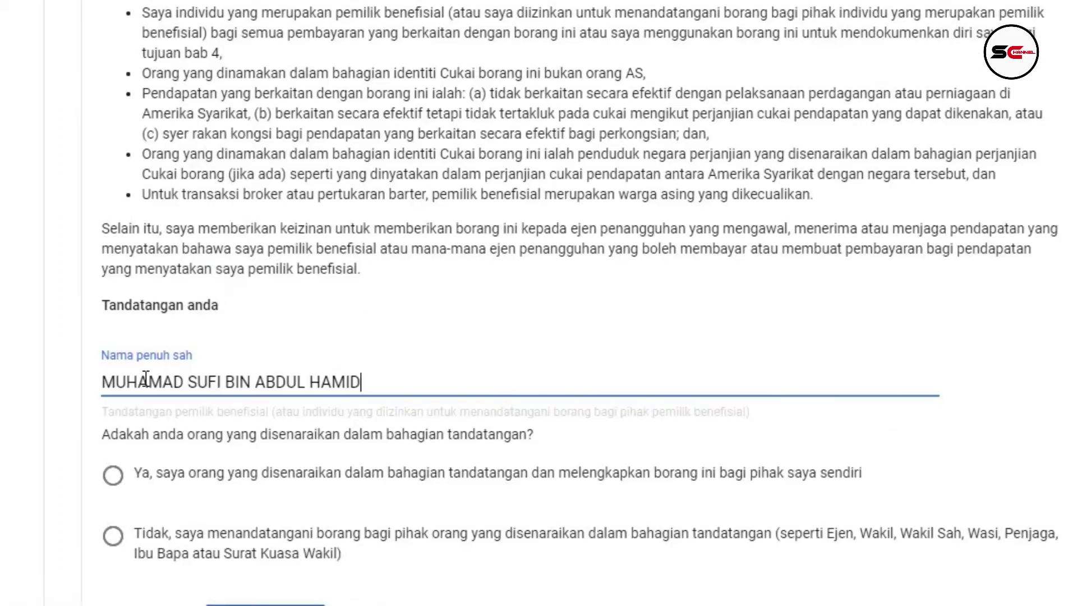
scroll(114, 473, "down", 2)
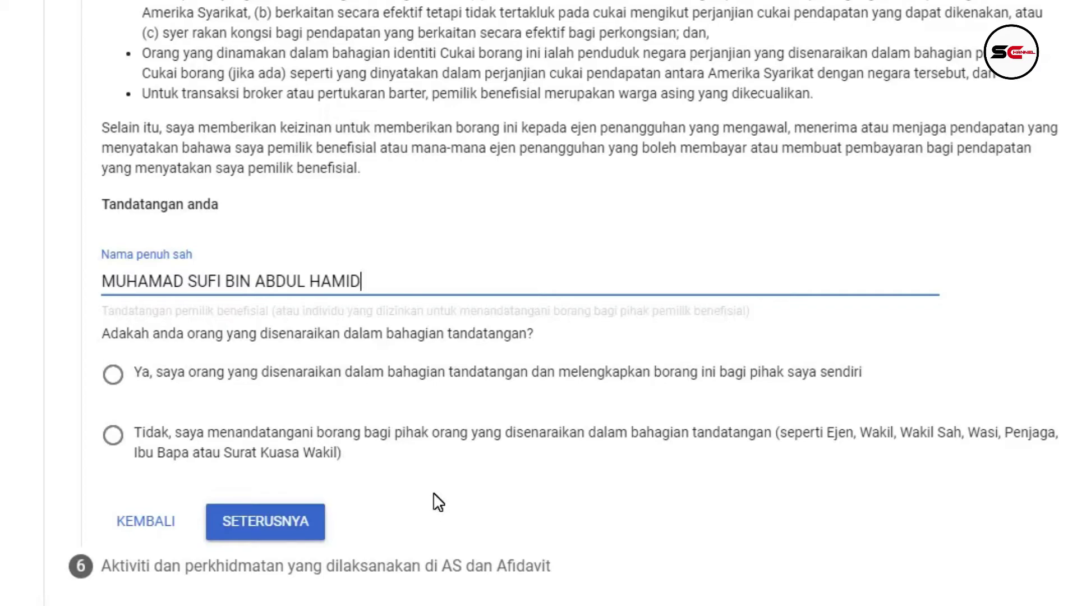
scroll(434, 493, "down", 1)
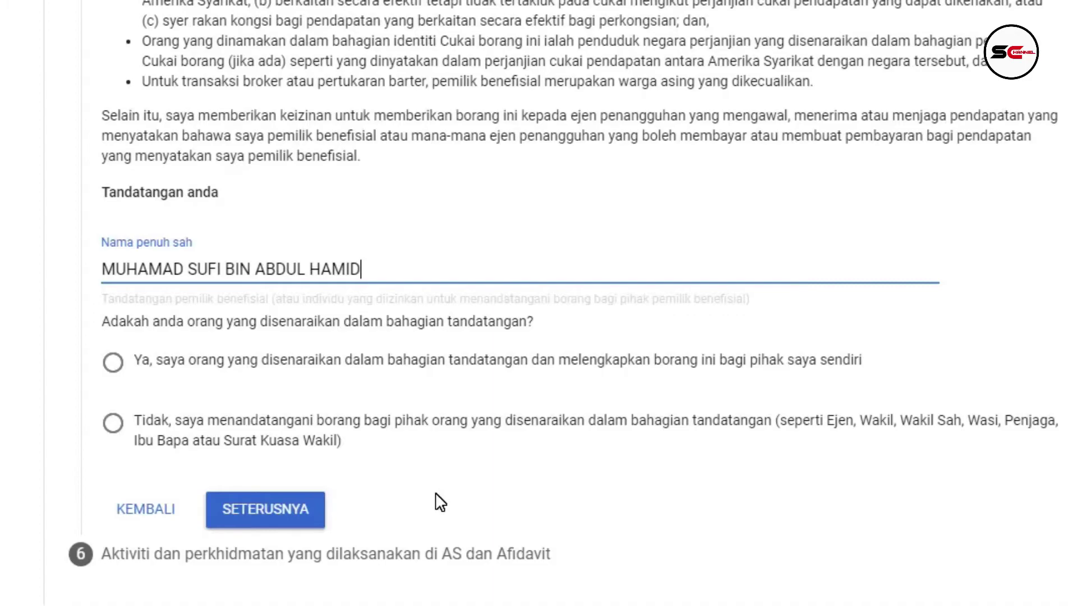
left_click(115, 368)
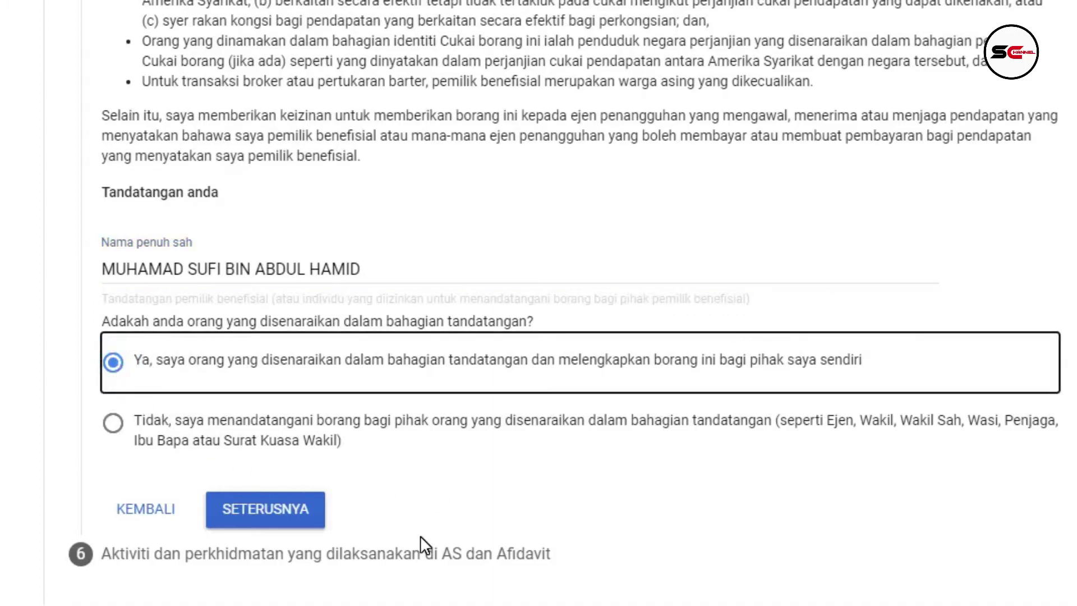
Proceed to step 6 and answer Tidak to performing services for Google in the US.
left_click(270, 511)
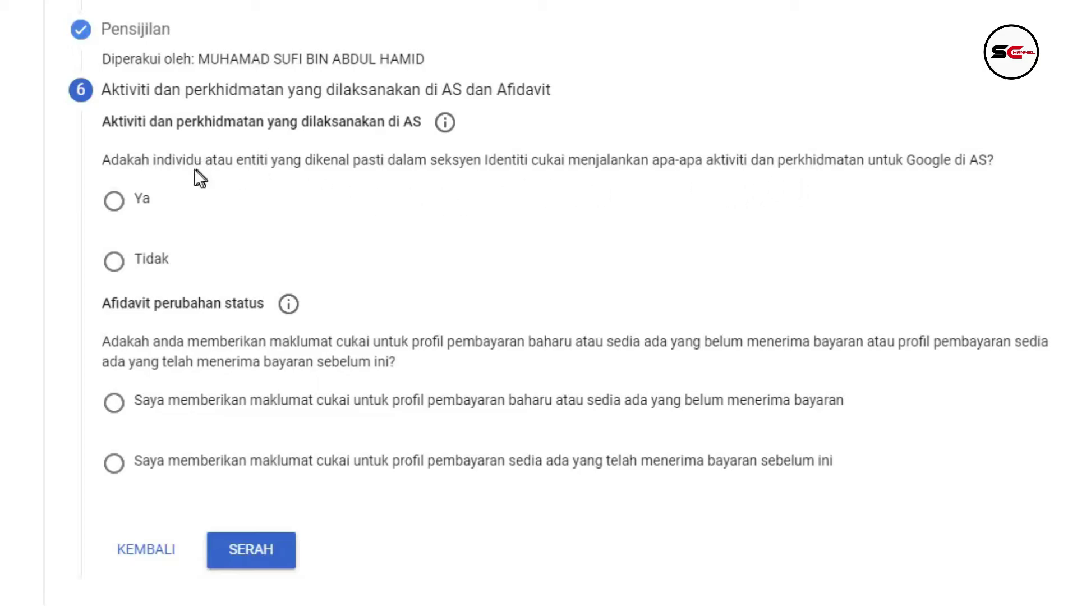
left_click(114, 262)
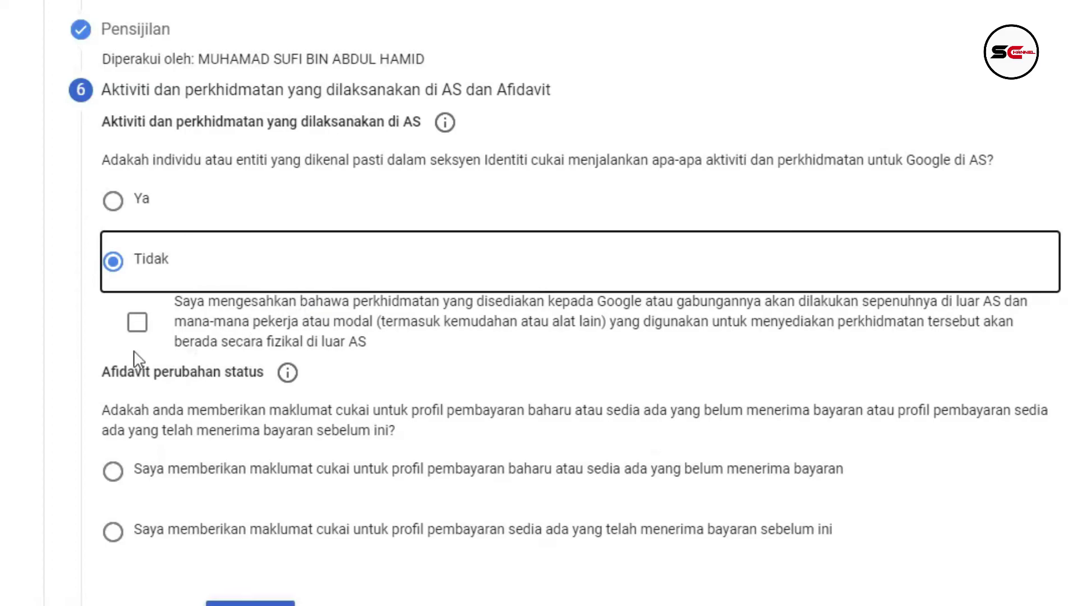
Keep US activities at Tidak, confirm outside-US services, choose the not-yet-paid affidavit, and submit with SERAH.
left_click(288, 324)
left_click(116, 205)
left_click(119, 272)
left_click(137, 324)
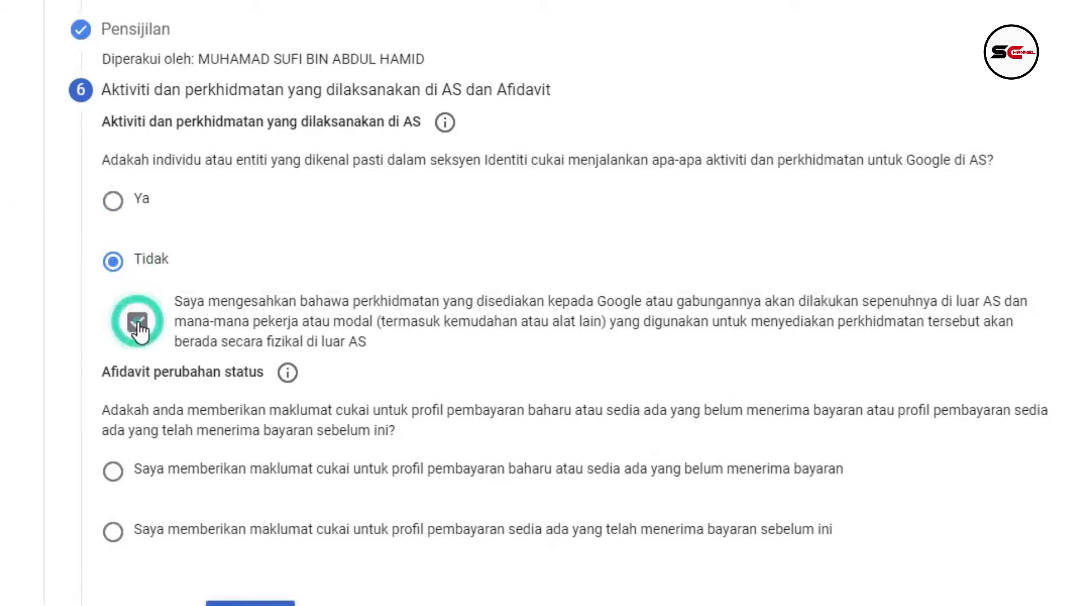
scroll(260, 415, "down", 1)
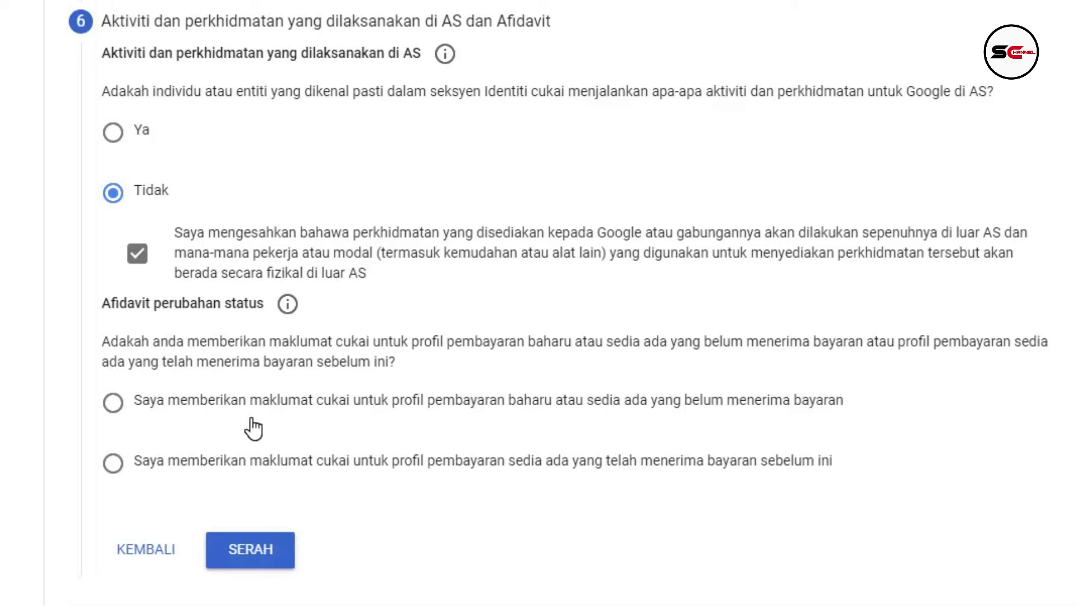
left_click(114, 411)
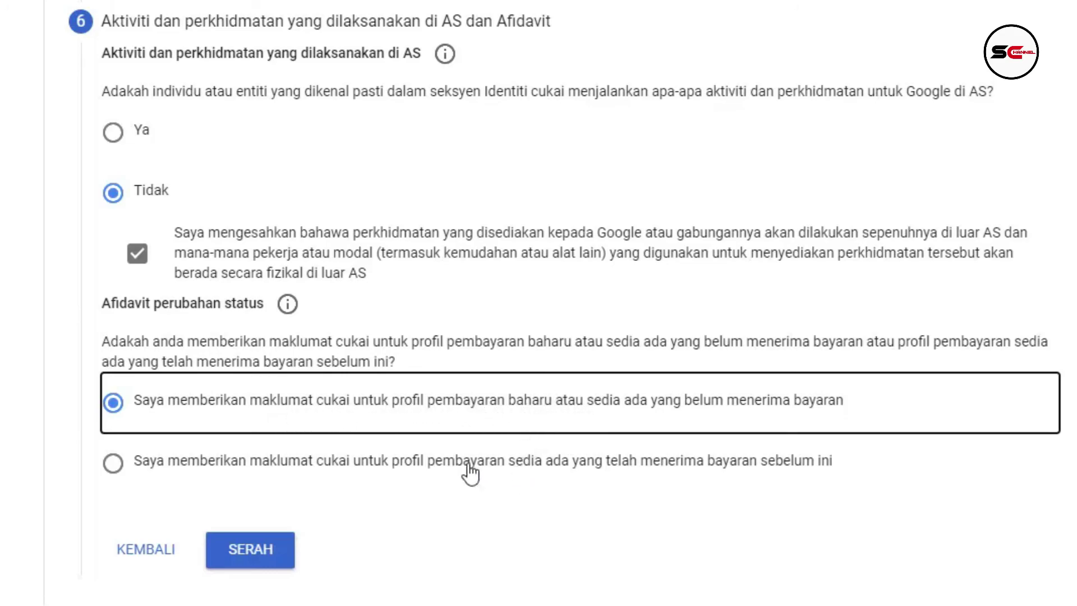
left_click(255, 555)
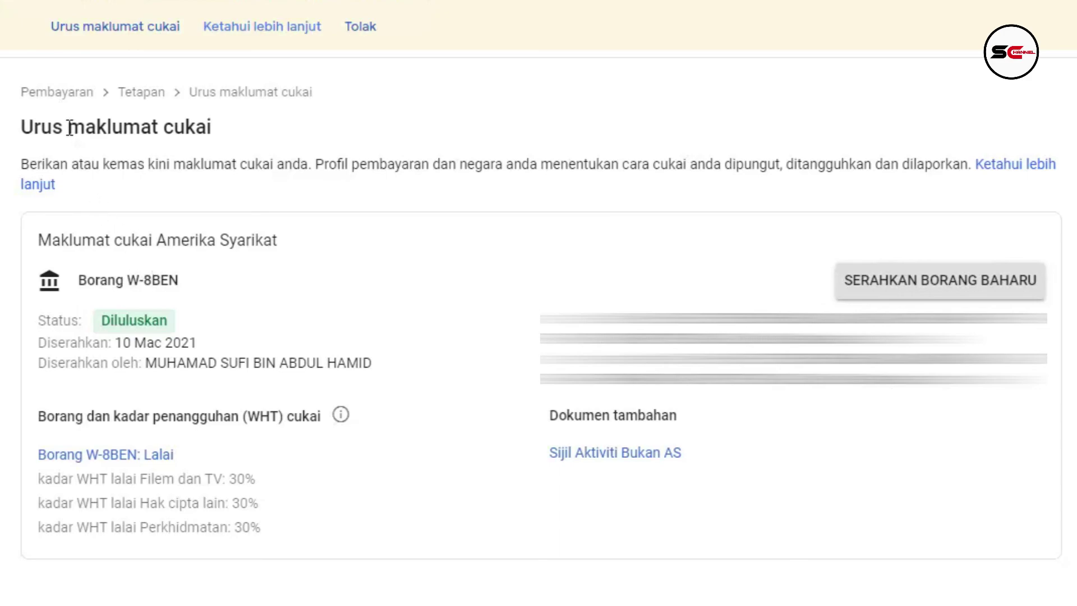
Highlight the W-8BEN's 'Diluluskan' status badge on the tax information page, then clear the selection.
left_click_drag(192, 323, 105, 320)
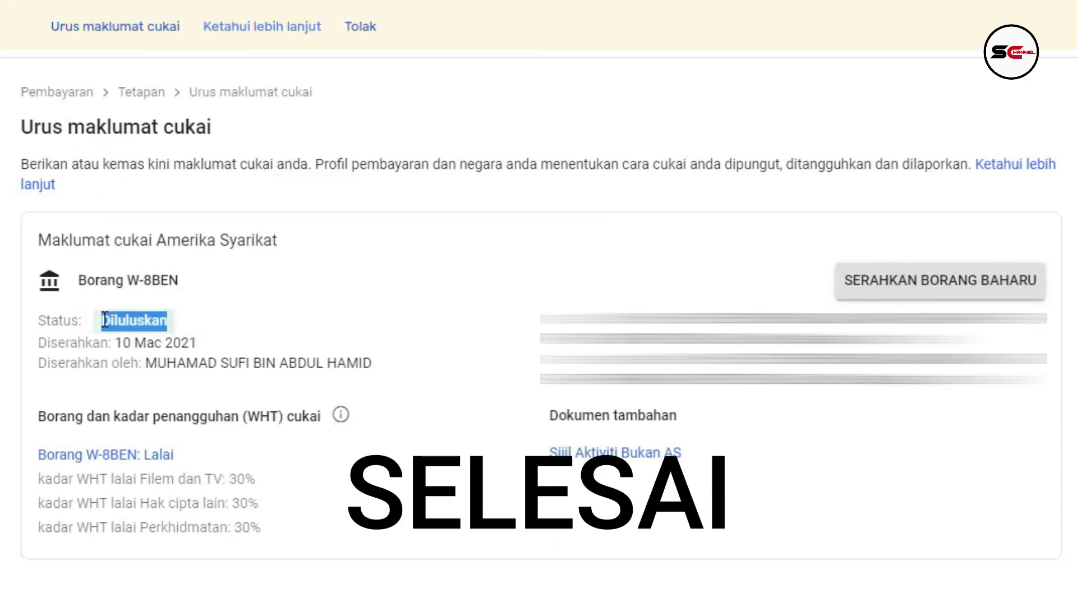
left_click(218, 314)
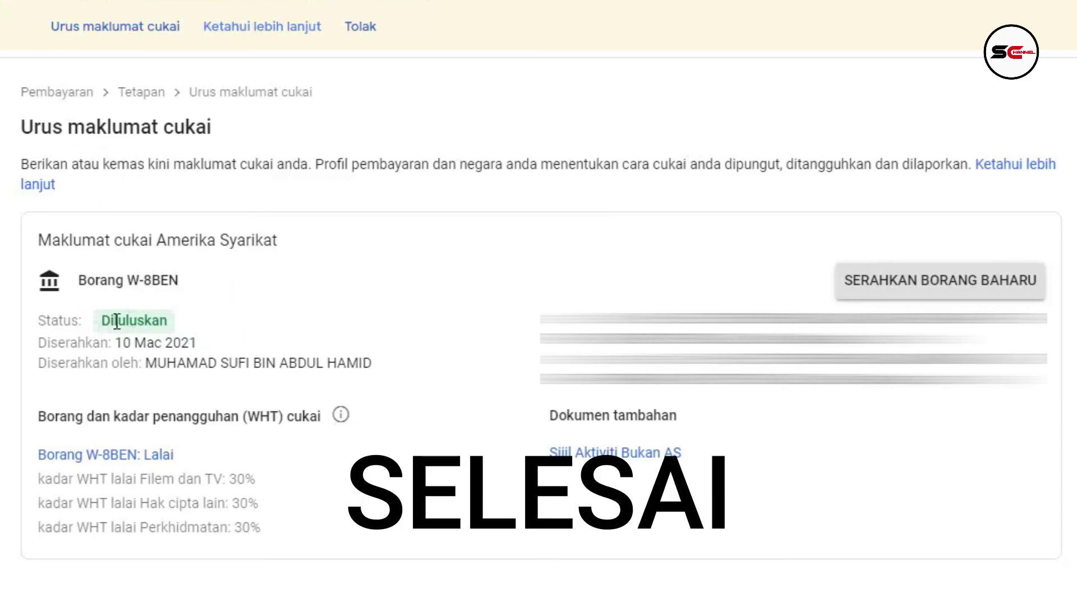